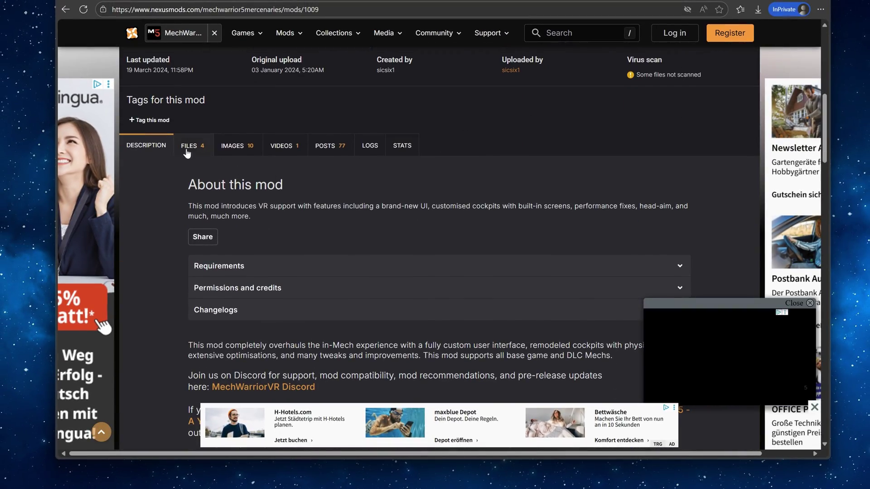
# Download the MechWarriorVR main file manually from the mod's files, using the free slow download.
pyautogui.click(189, 147)
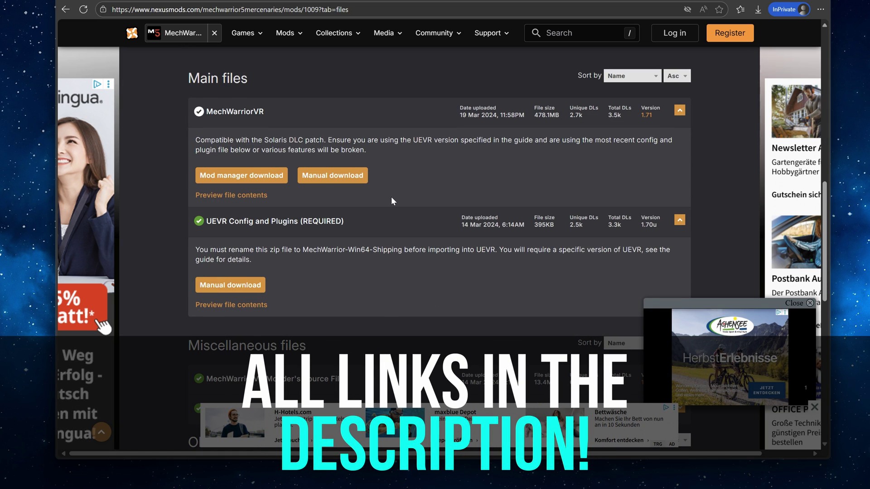
pyautogui.click(332, 175)
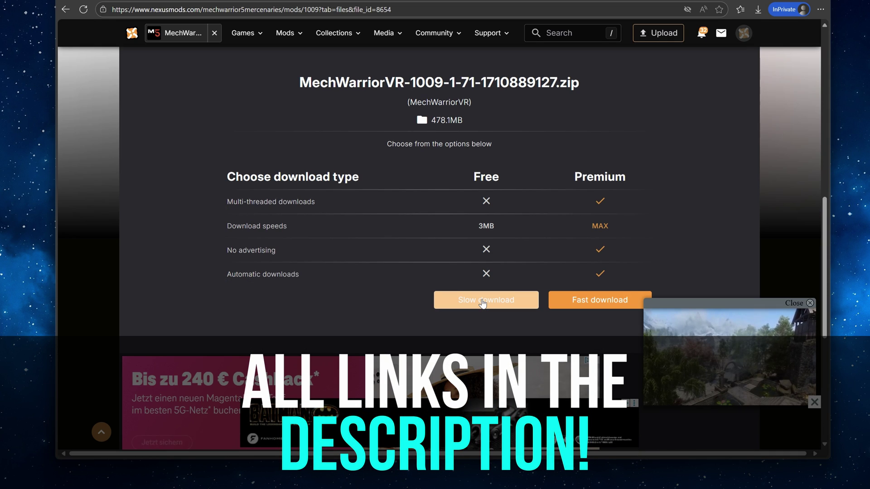
pyautogui.click(482, 302)
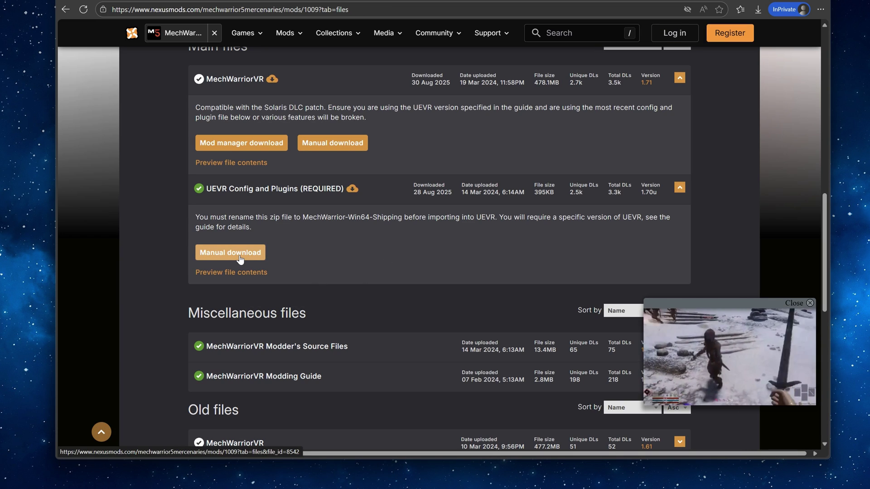
# Start manual downloads of UEVR Config and Plugins (REQUIRED) and the main MW5 Mod Compatibility Pack file.
pyautogui.click(240, 256)
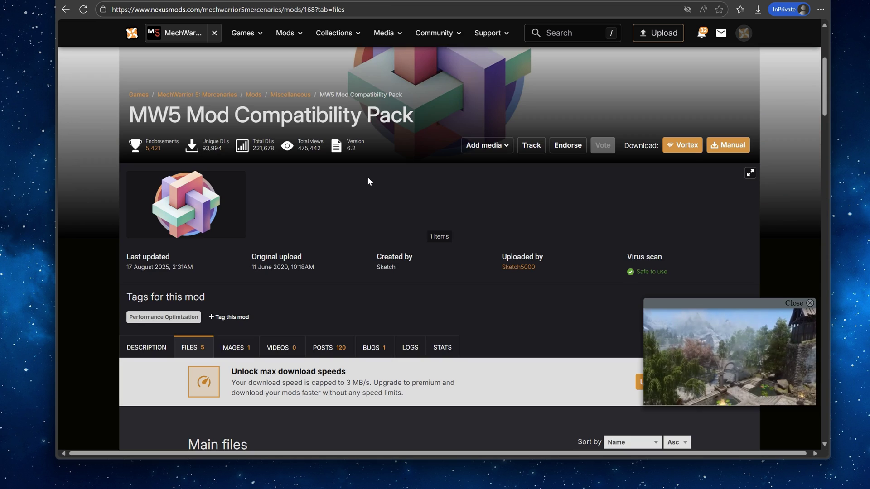
pyautogui.scroll(-6, 368, 177)
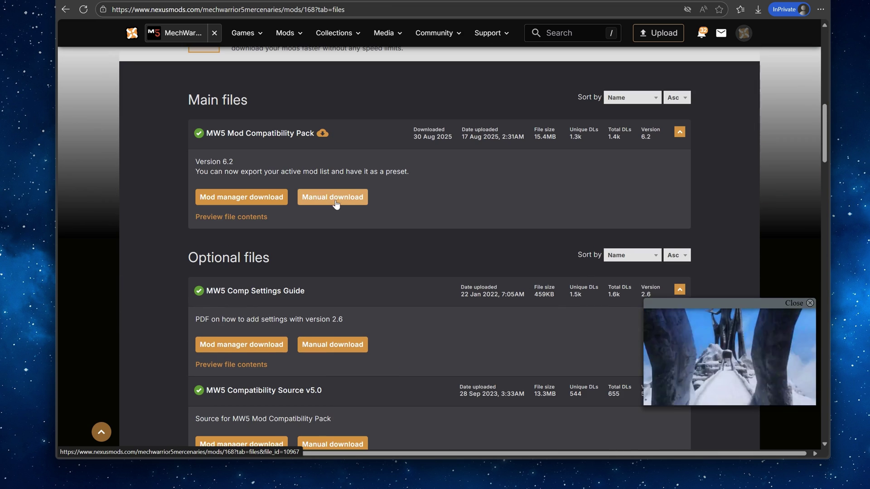
pyautogui.click(335, 198)
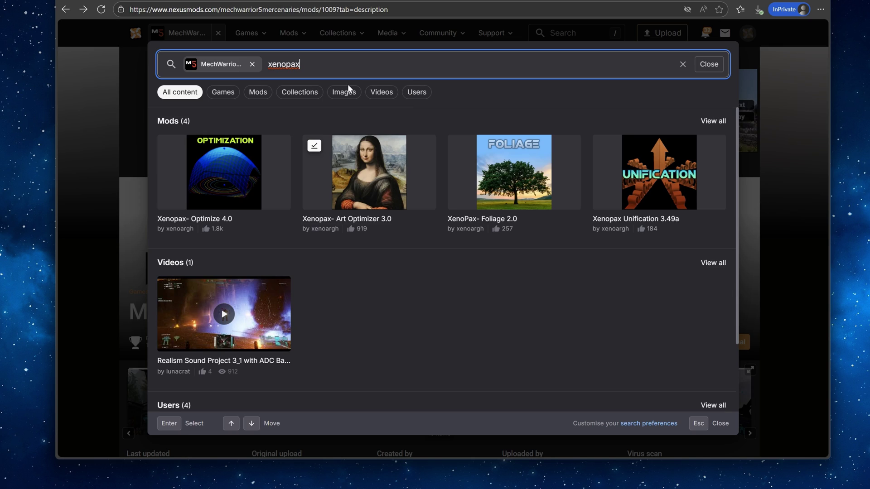
# Search Nexus Mods for "xenopax art opt", open the Xenopax- Art Optimizer 3.0 page, and view the Realistic Hud VR preview image.
pyautogui.write('art opt')
pyautogui.click(239, 192)
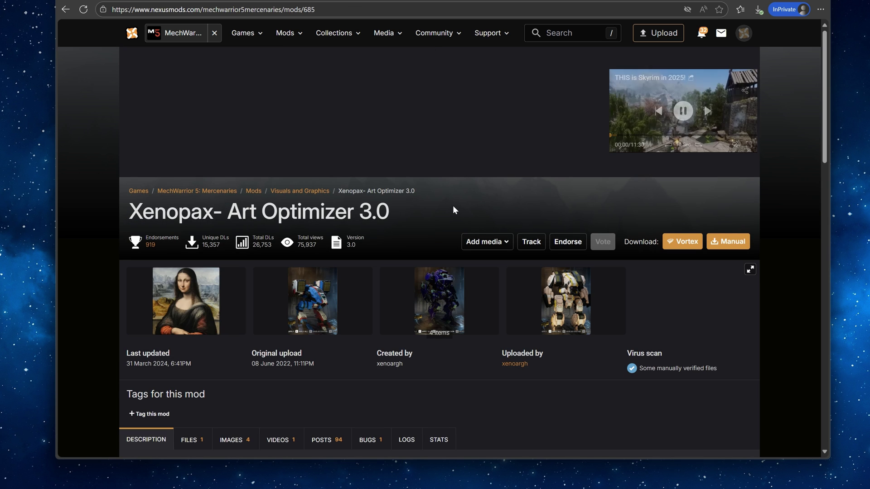
pyautogui.scroll(-3, 453, 205)
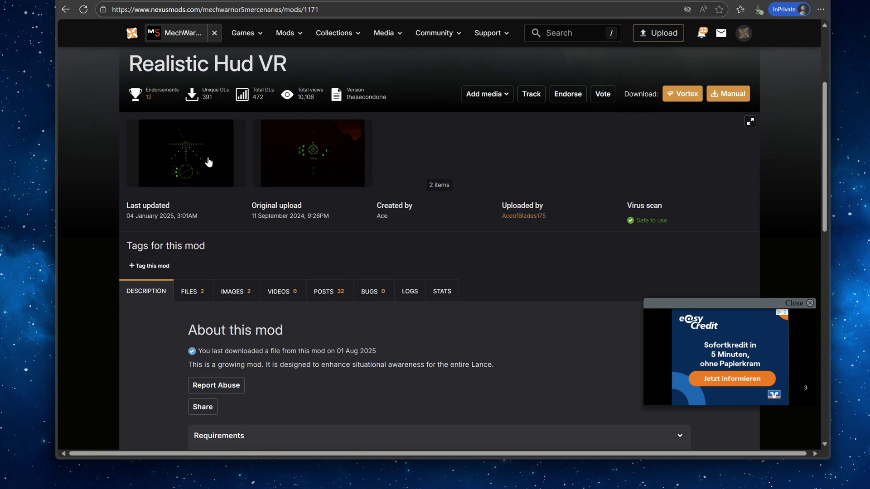
pyautogui.click(208, 157)
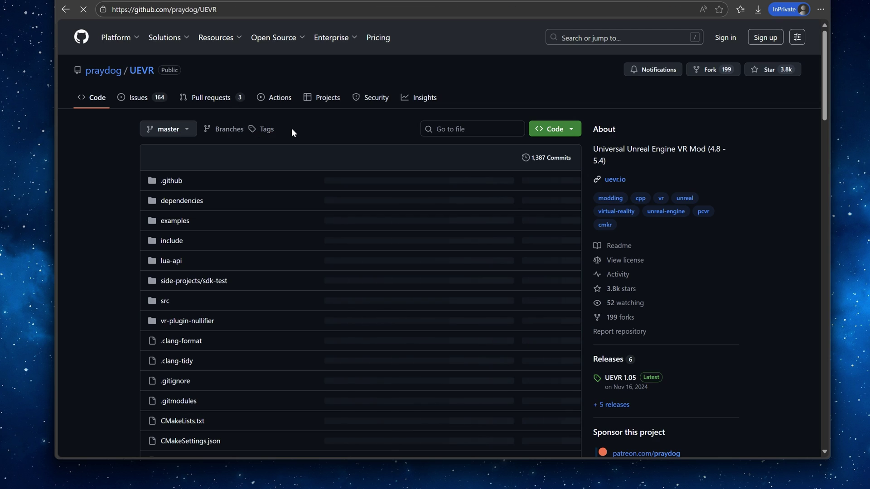
# Get the stable UEVR release from its GitHub README and extract uevr.zip into a uevr folder on Games (G:).
pyautogui.scroll(-10, 135, 229)
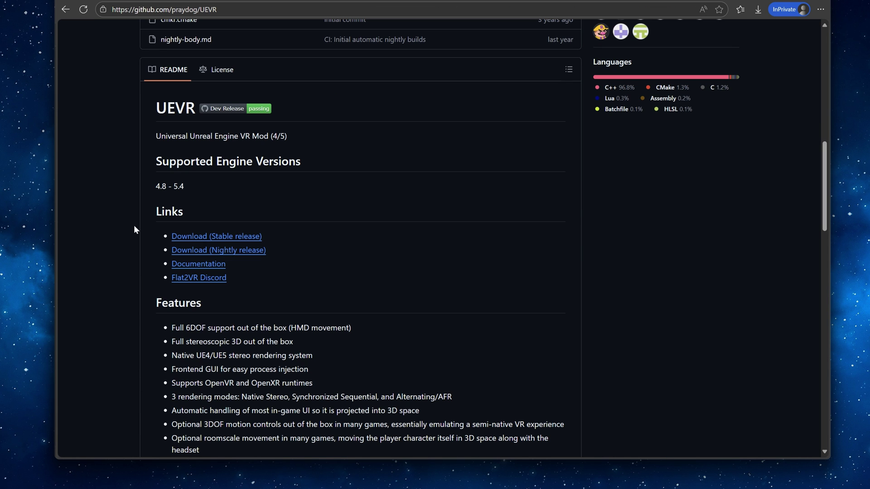
pyautogui.click(212, 236)
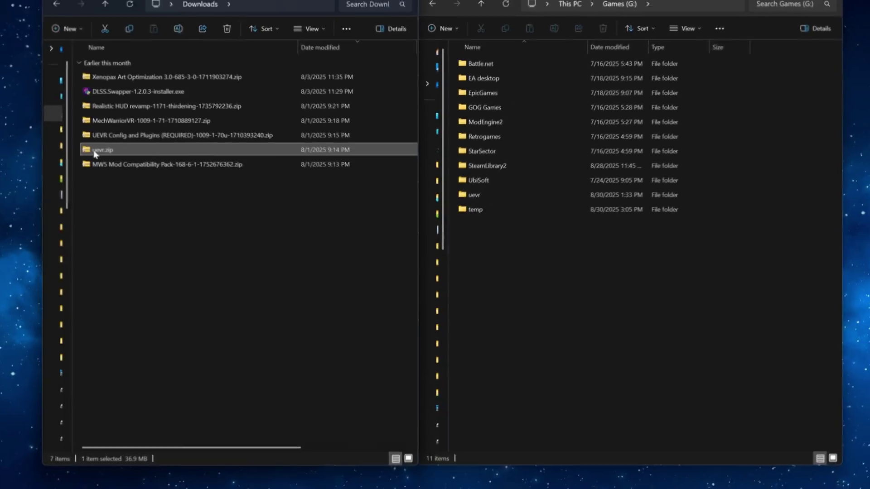
pyautogui.moveTo(97, 154); pyautogui.dragTo(528, 287)
pyautogui.moveTo(562, 295)
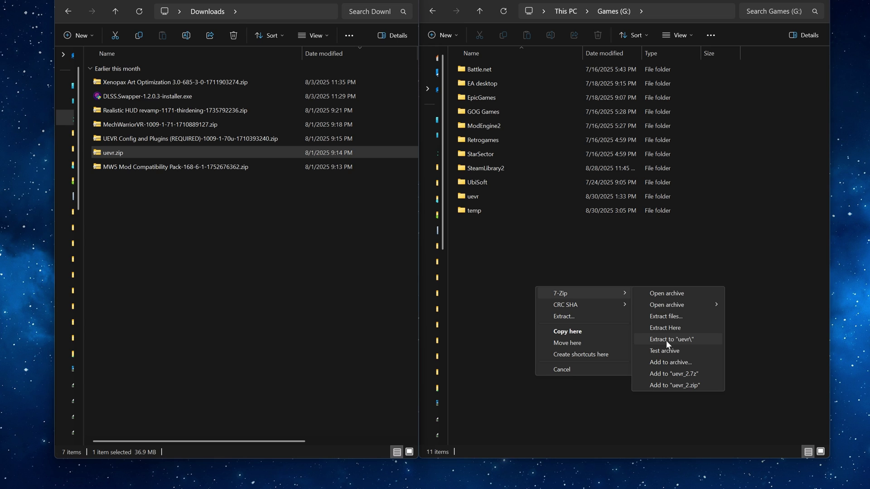
pyautogui.click(668, 341)
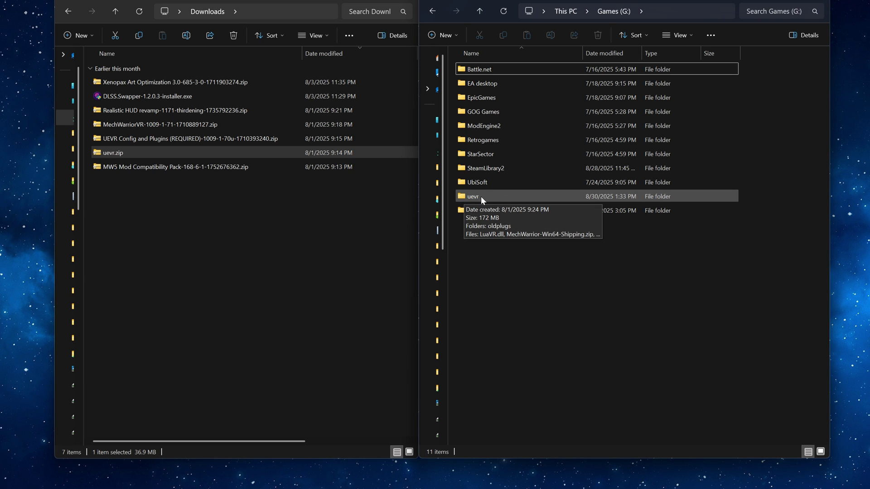
# Copy the UEVR Config and Plugins archive into the uevr folder and rename the copy as MechWarrior-Win64-Shipping.zip.
pyautogui.doubleClick(480, 197)
pyautogui.moveTo(170, 138); pyautogui.dragTo(551, 284)
pyautogui.click(600, 331)
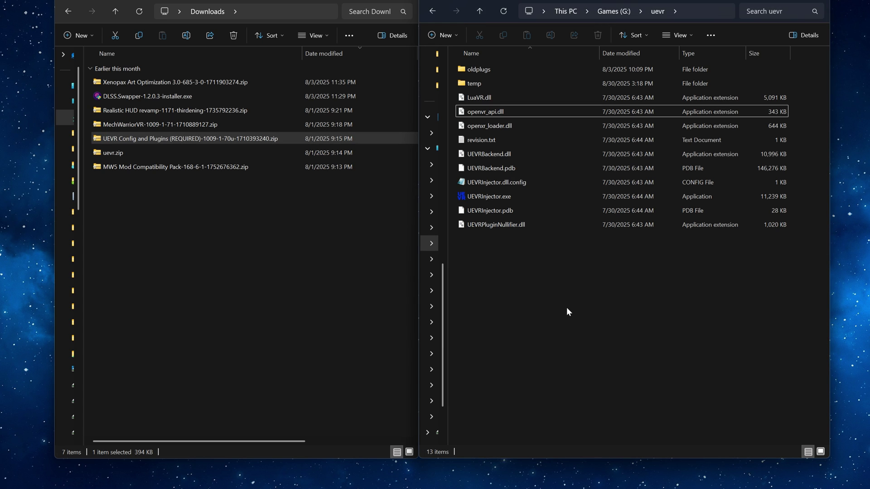
pyautogui.press('F2')
pyautogui.write('MechWarrior')
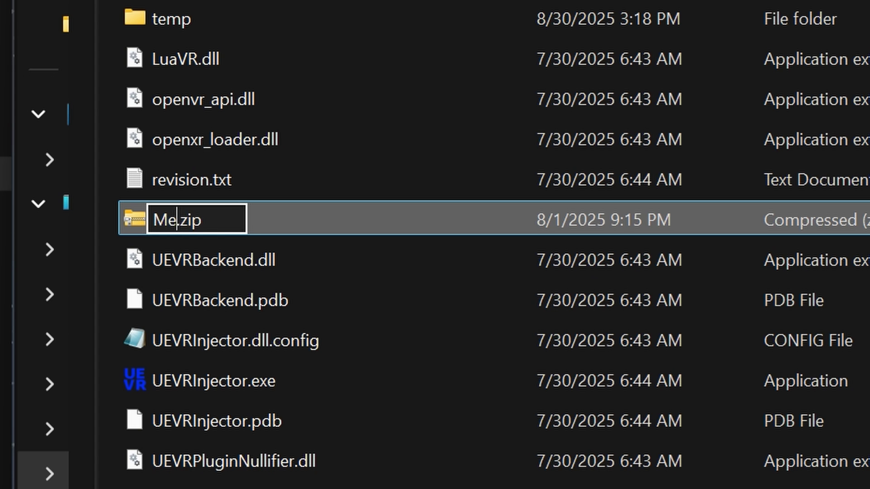
pyautogui.write('-Win64-Shipping')
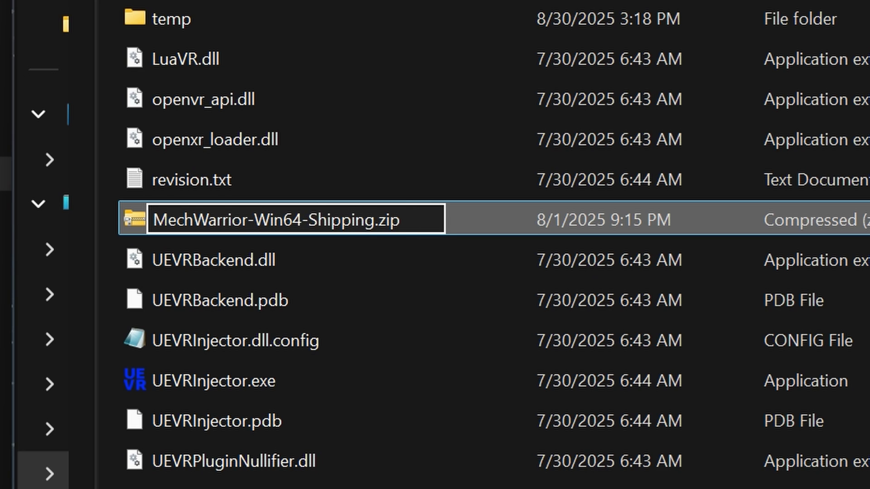
pyautogui.press('Return')
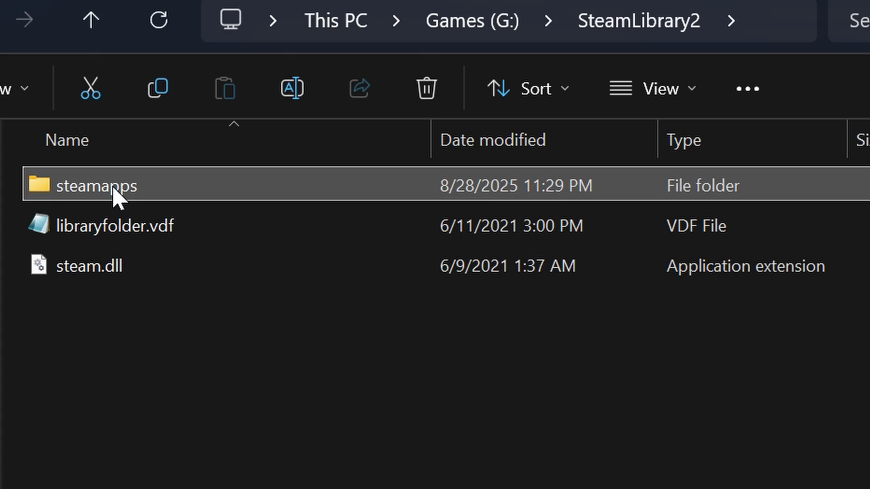
# Open the Mods folder inside MW5Mercs of the MechWarrior 5 Mercenaries installation in SteamLibrary2.
pyautogui.doubleClick(111, 185)
pyautogui.doubleClick(114, 190)
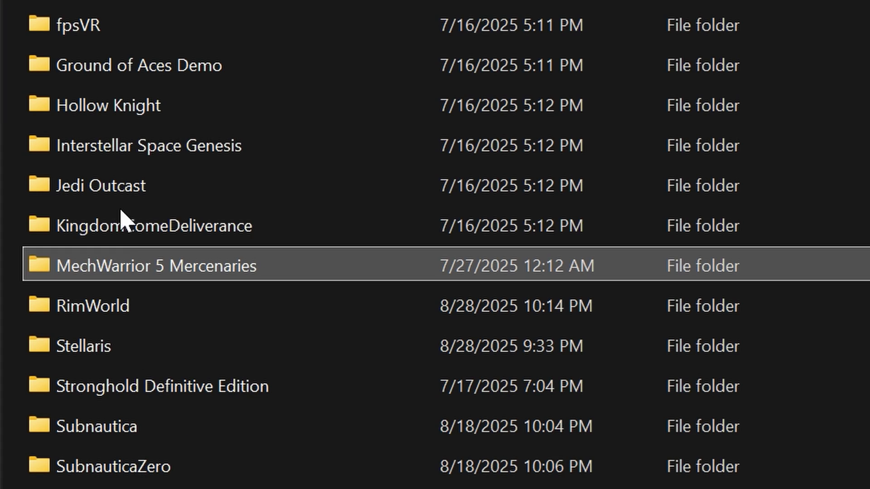
pyautogui.doubleClick(109, 263)
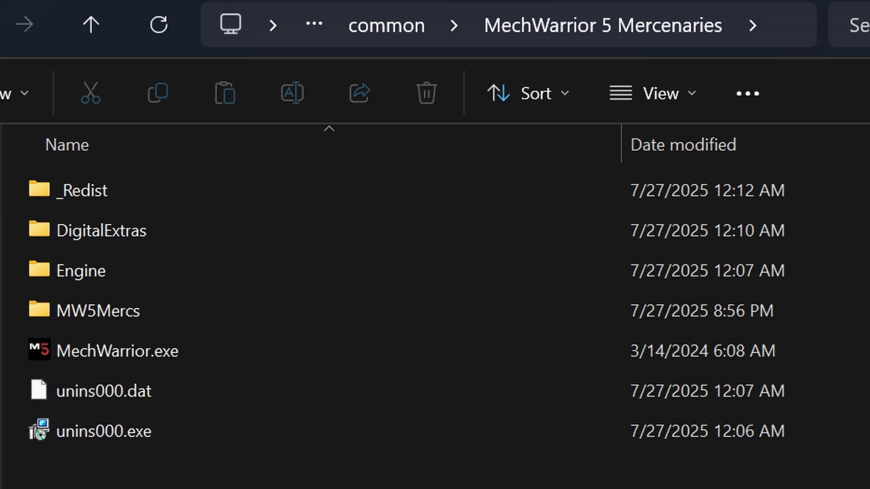
pyautogui.doubleClick(102, 312)
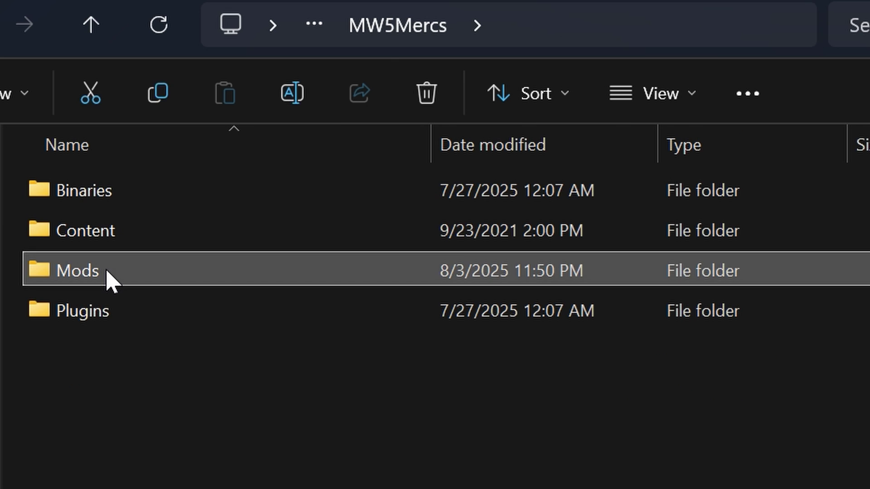
pyautogui.doubleClick(109, 274)
# Copy the compatibility pack's contents and the four MechWarriorVR folders from their archives into the game's Mods folder.
pyautogui.click(140, 71)
pyautogui.moveTo(139, 68); pyautogui.dragTo(557, 245)
pyautogui.click(583, 226)
pyautogui.hotkey('alt', 'Tab')
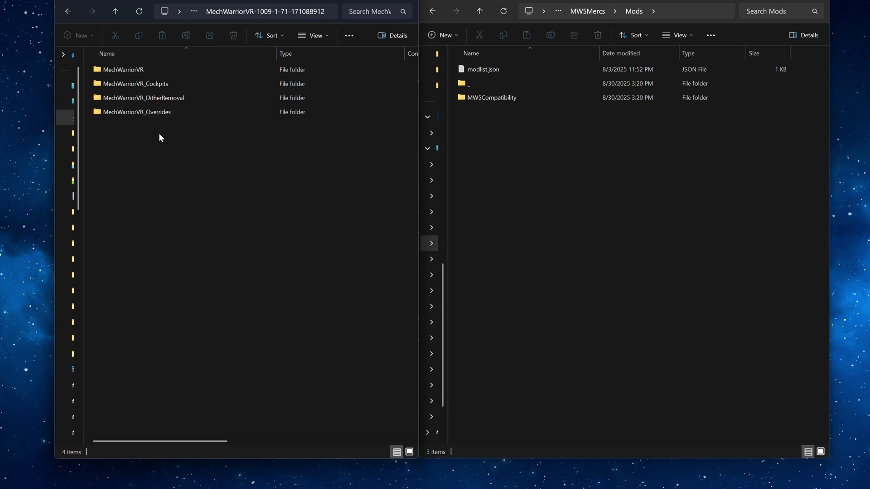
pyautogui.moveTo(159, 134); pyautogui.dragTo(520, 225)
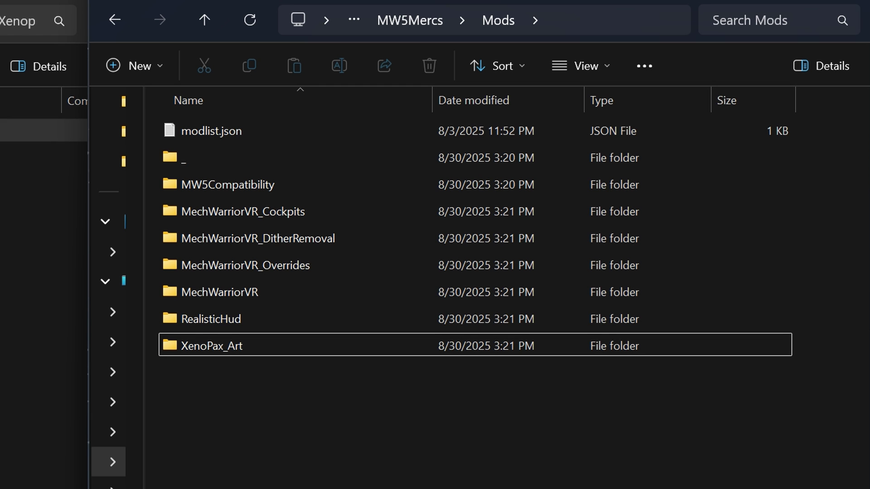
# Set defaultLoadOrder to 1 in the XenoPax_Art folder's mod.json, then save and close the file.
pyautogui.doubleClick(226, 341)
pyautogui.click(202, 184)
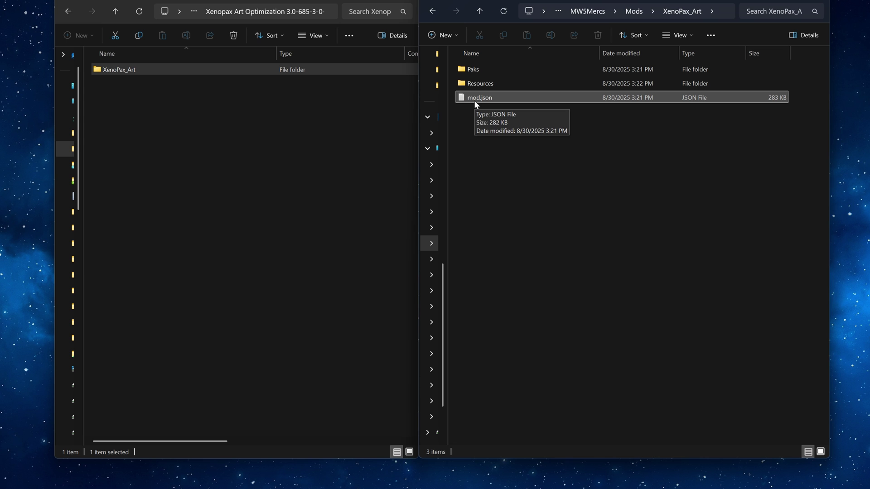
pyautogui.doubleClick(202, 184)
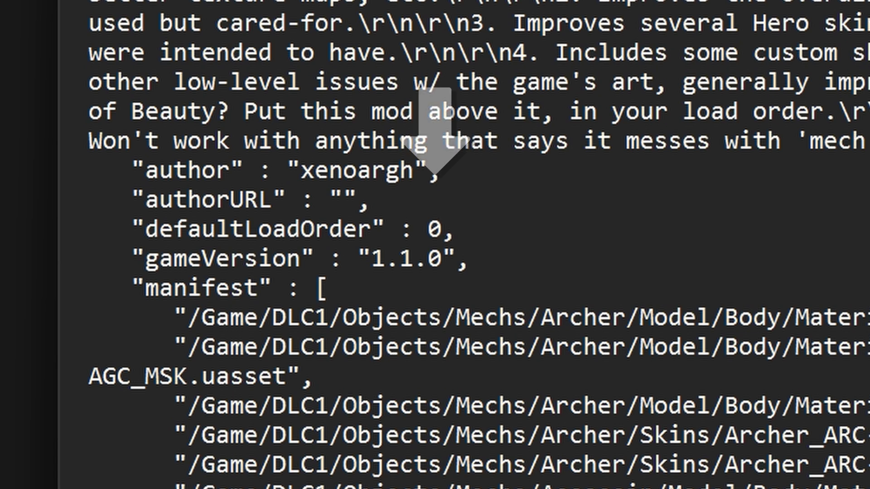
pyautogui.click(333, 194)
pyautogui.press('BackSpace')
pyautogui.write('1')
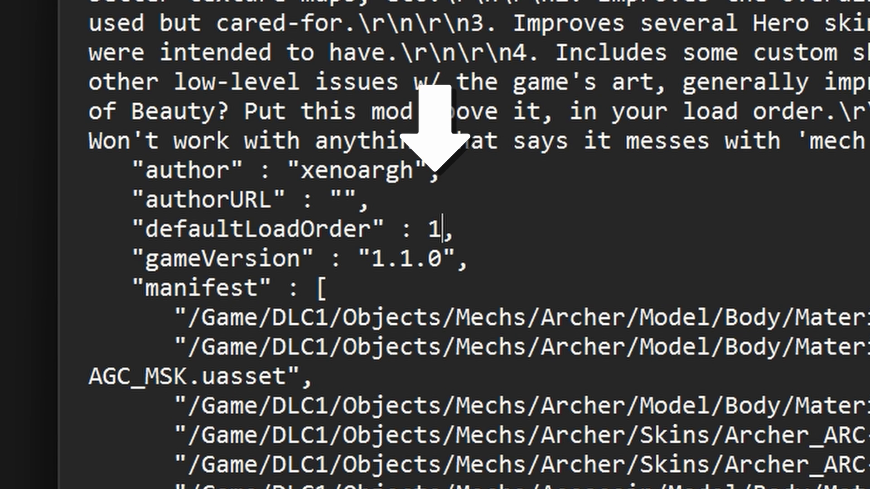
pyautogui.hotkey('alt', 'f')
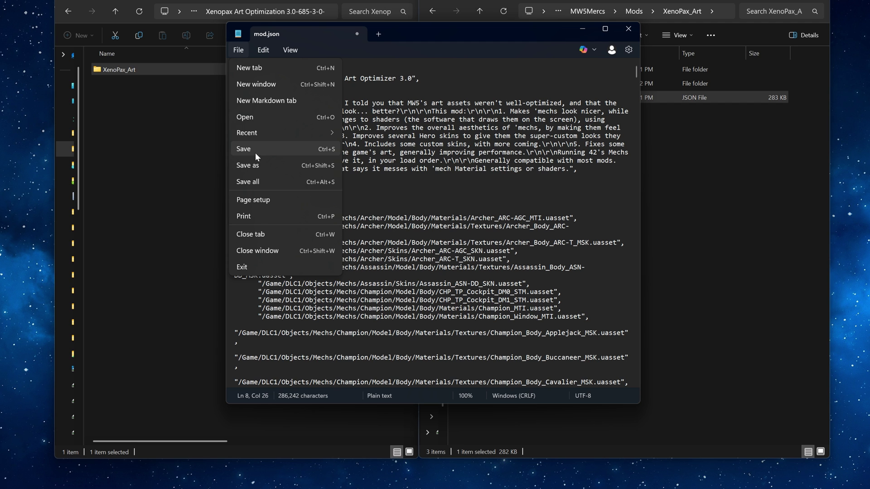
pyautogui.press('s')
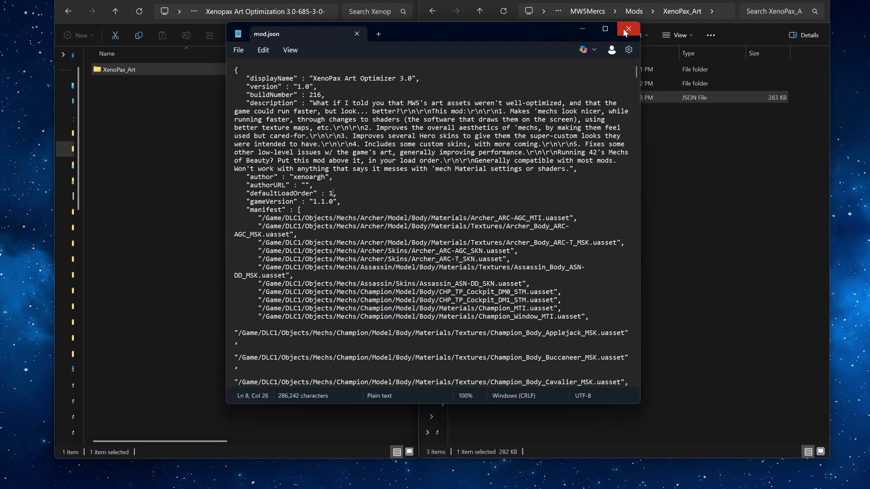
pyautogui.click(628, 29)
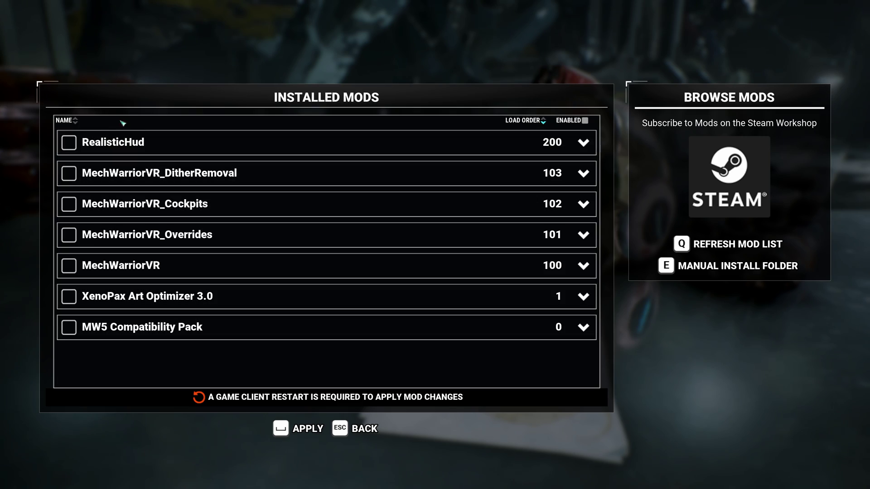
# Enable all seven installed mods in MechWarrior 5, from RealisticHud through MW5 Compatibility Pack.
pyautogui.click(68, 142)
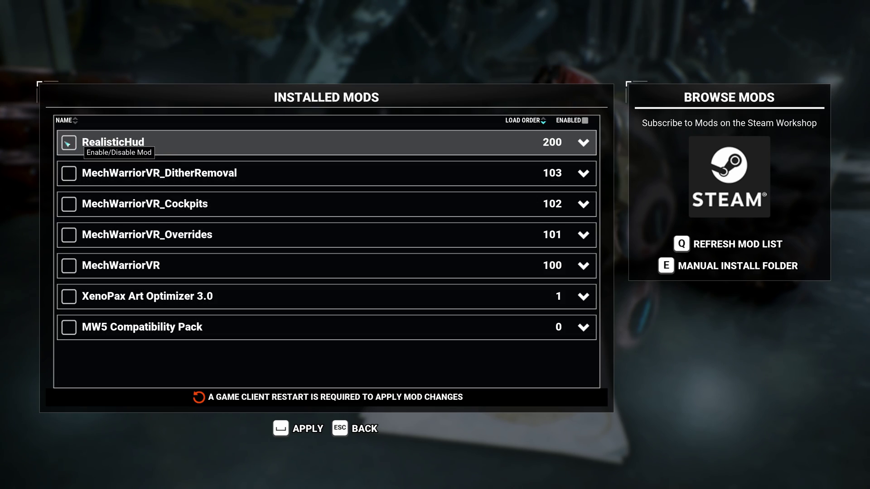
pyautogui.click(69, 173)
pyautogui.click(69, 204)
pyautogui.click(68, 235)
pyautogui.click(69, 265)
pyautogui.click(69, 296)
pyautogui.click(69, 327)
# Sort the installed mods by load order to check their sequence, and return to the main menu.
pyautogui.click(544, 121)
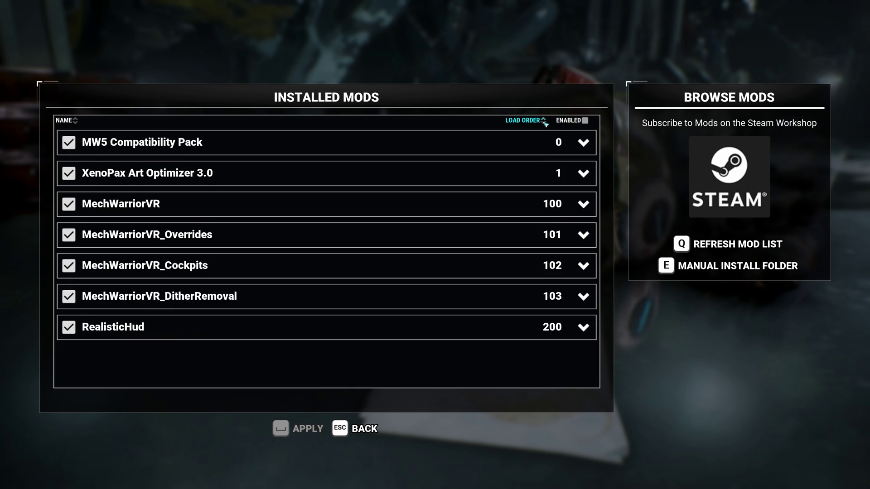
pyautogui.click(544, 121)
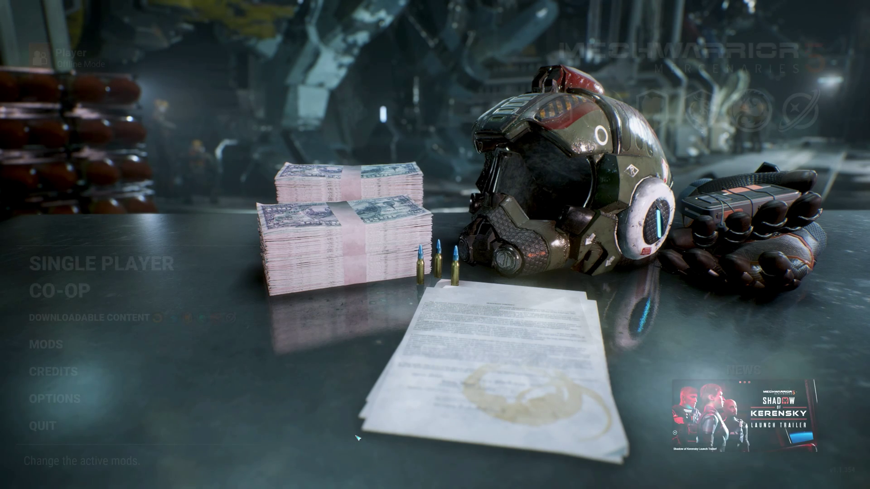
pyautogui.click(358, 433)
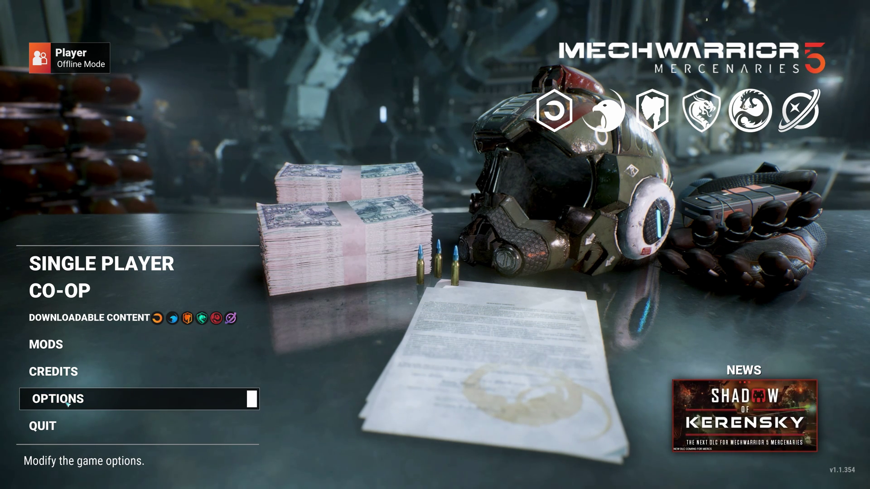
# In the game's display options, set the display mode to Windowed and the resolution to 2560x1440.
pyautogui.click(67, 404)
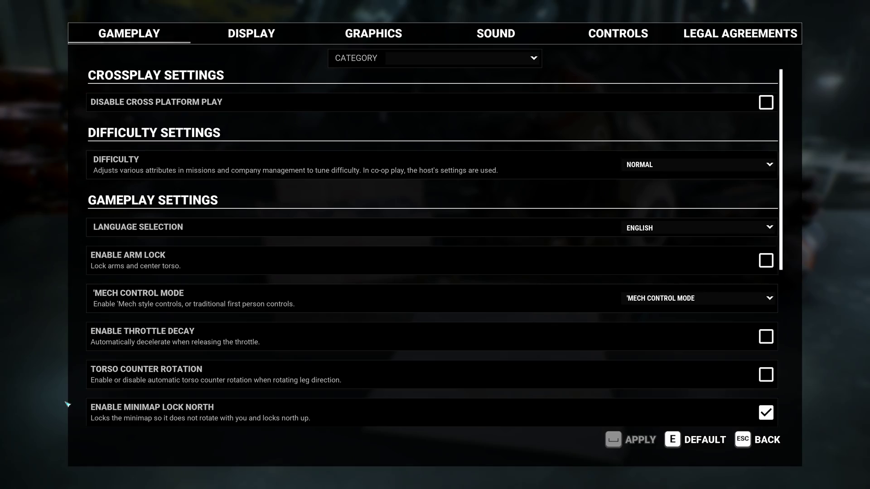
pyautogui.click(262, 33)
pyautogui.click(653, 86)
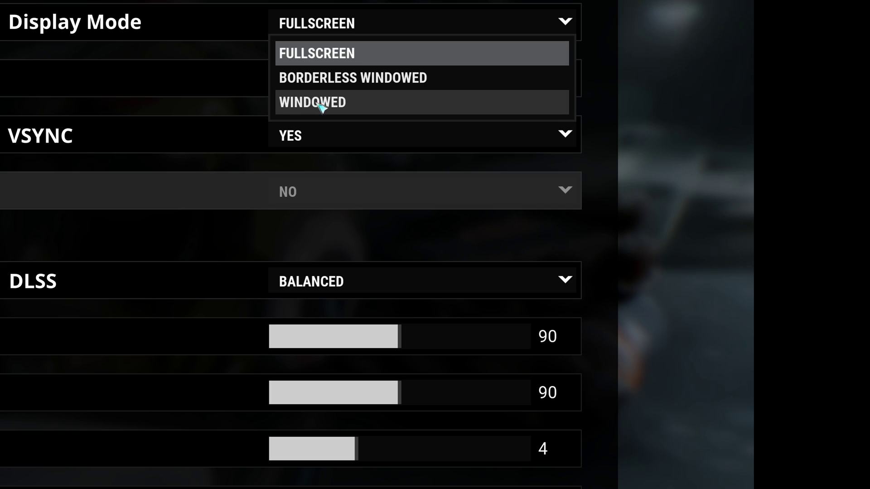
pyautogui.click(319, 104)
pyautogui.click(326, 80)
pyautogui.click(340, 427)
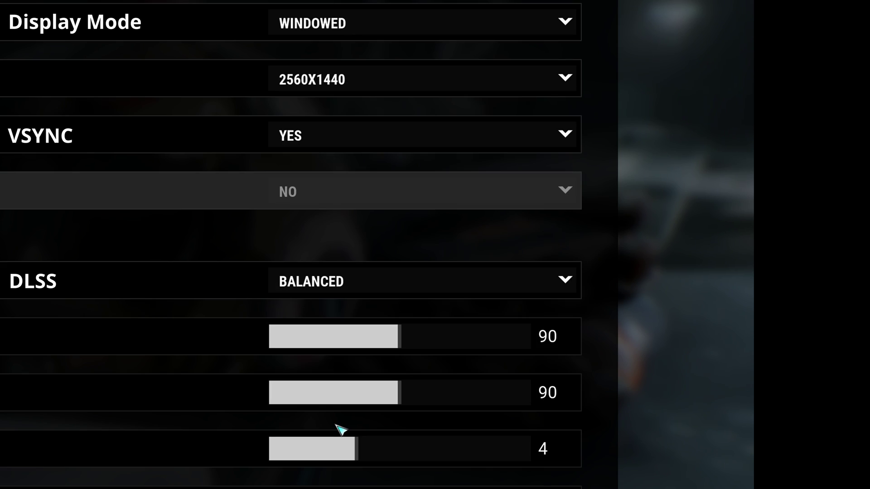
# In the game's display settings, set VSync to No and DLSS quality to Off.
pyautogui.click(316, 136)
pyautogui.click(323, 160)
pyautogui.click(338, 281)
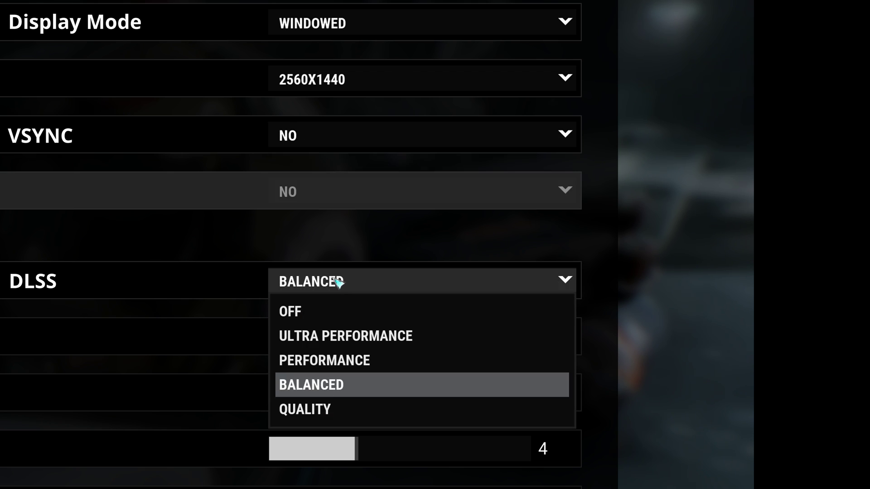
pyautogui.click(308, 312)
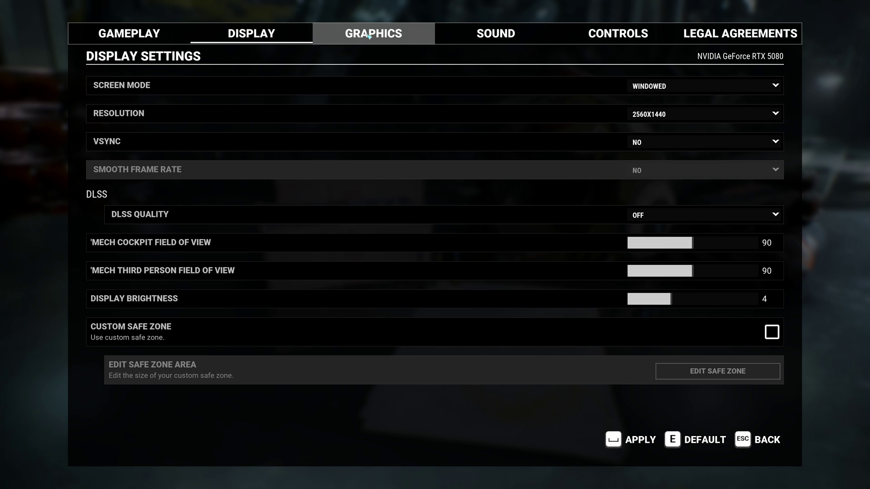
# In the graphics settings, set view distance quality to Near, and effects and shadows quality to Low.
pyautogui.click(368, 36)
pyautogui.click(657, 115)
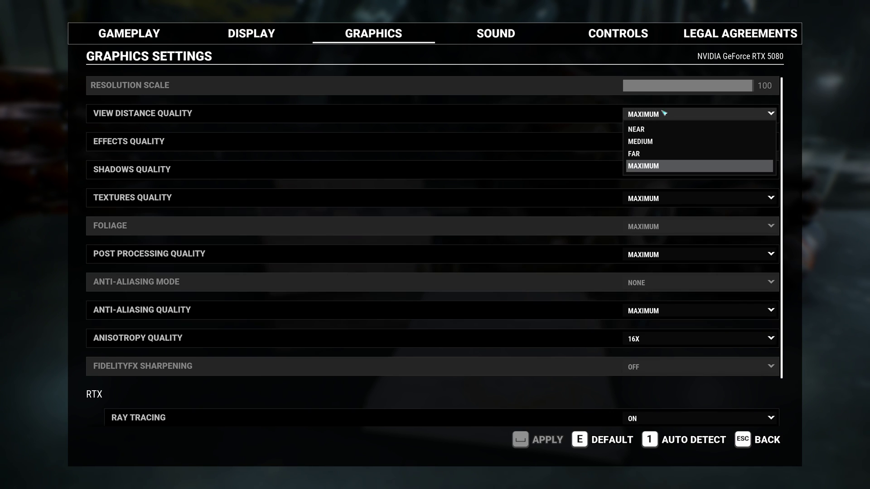
pyautogui.click(662, 129)
pyautogui.click(659, 142)
pyautogui.click(661, 157)
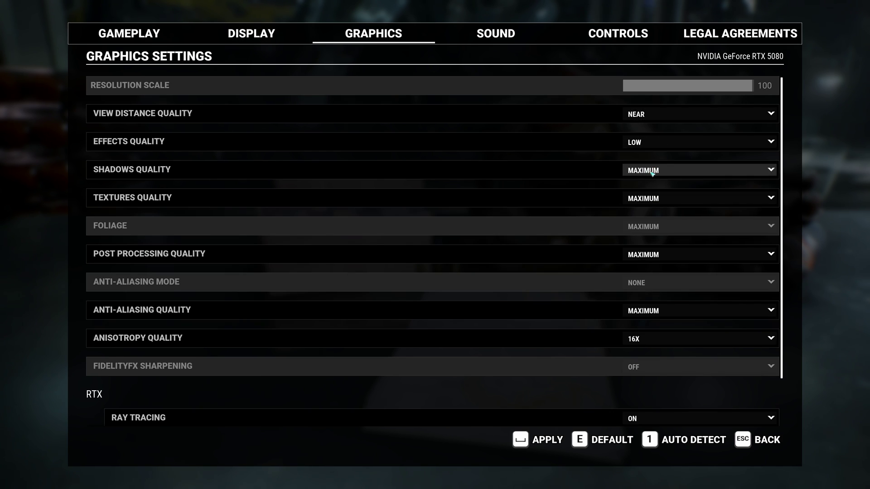
pyautogui.click(654, 172)
pyautogui.click(653, 185)
# Keep textures quality at Maximum, set post processing and anti-aliasing quality to Low, and set anisotropy quality to 8x.
pyautogui.click(649, 201)
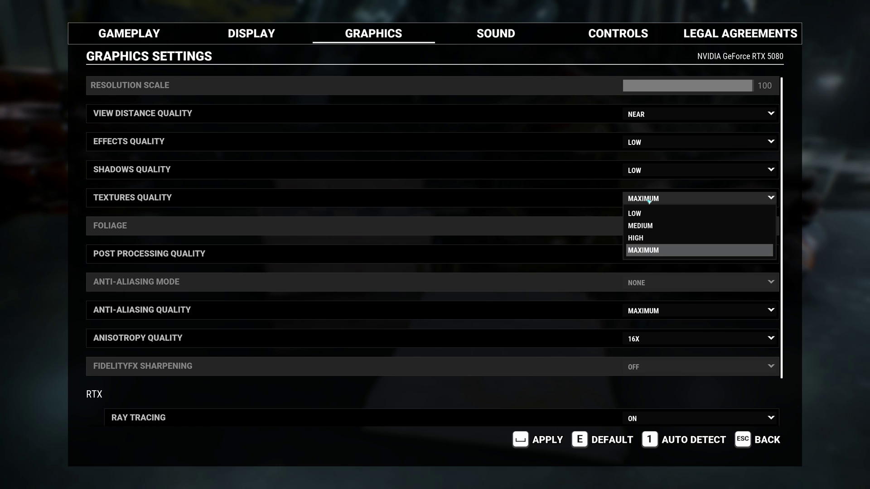
pyautogui.click(648, 252)
pyautogui.click(647, 253)
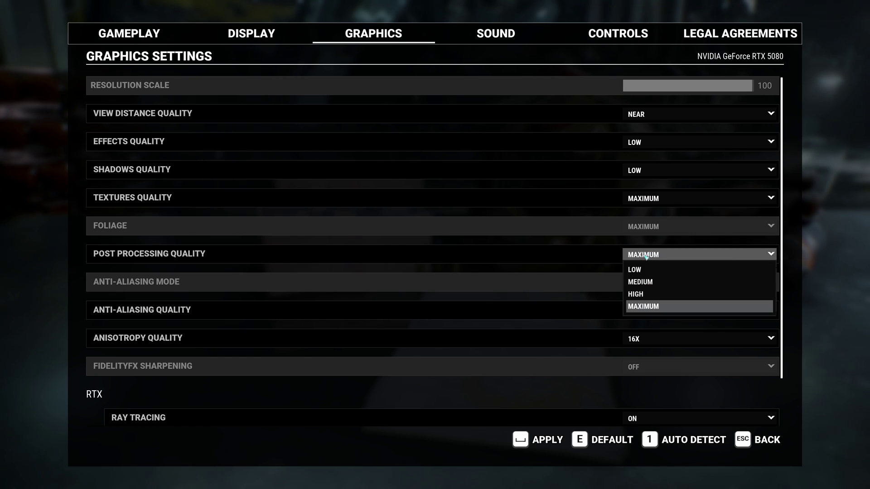
pyautogui.click(636, 270)
# Set ray tracing to Off and foliage to Low, accepting the restart notice for each change.
pyautogui.scroll(-2, 648, 361)
pyautogui.click(649, 361)
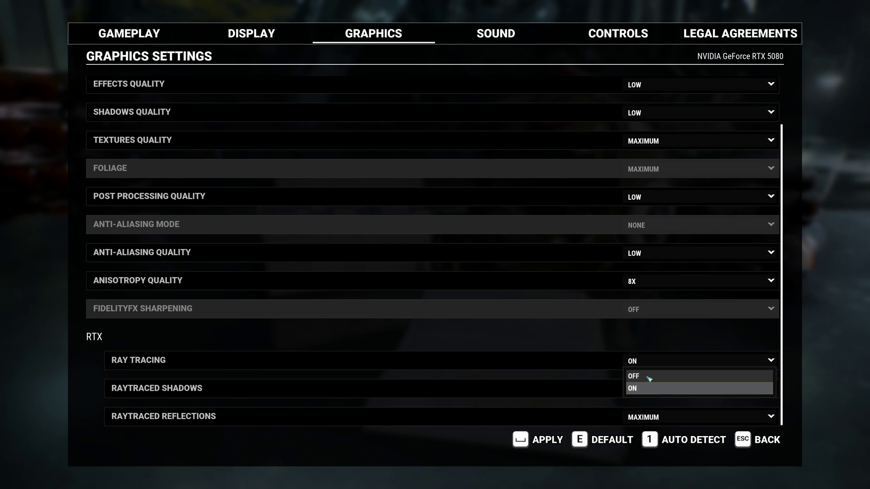
pyautogui.click(649, 376)
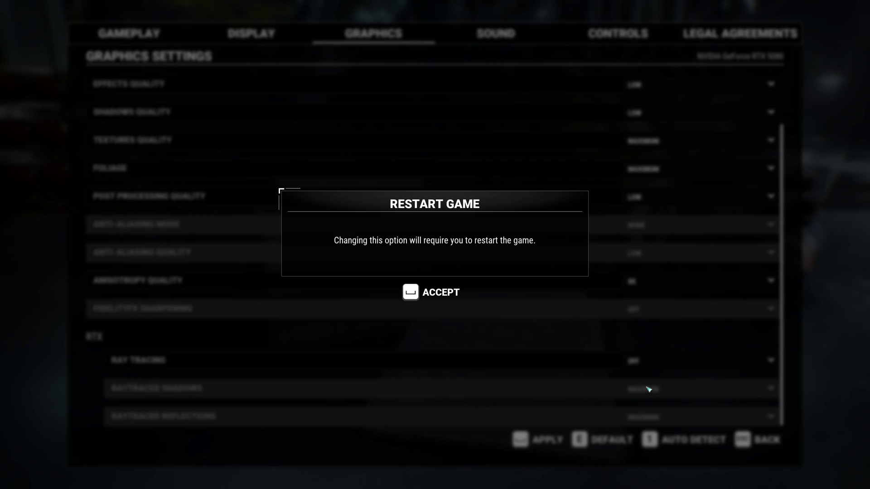
pyautogui.click(441, 299)
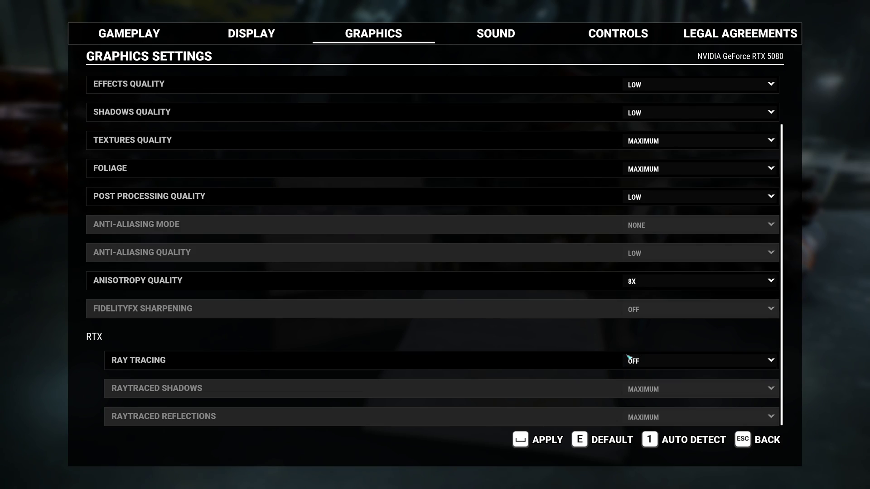
pyautogui.scroll(2, 631, 356)
pyautogui.click(648, 225)
pyautogui.click(652, 243)
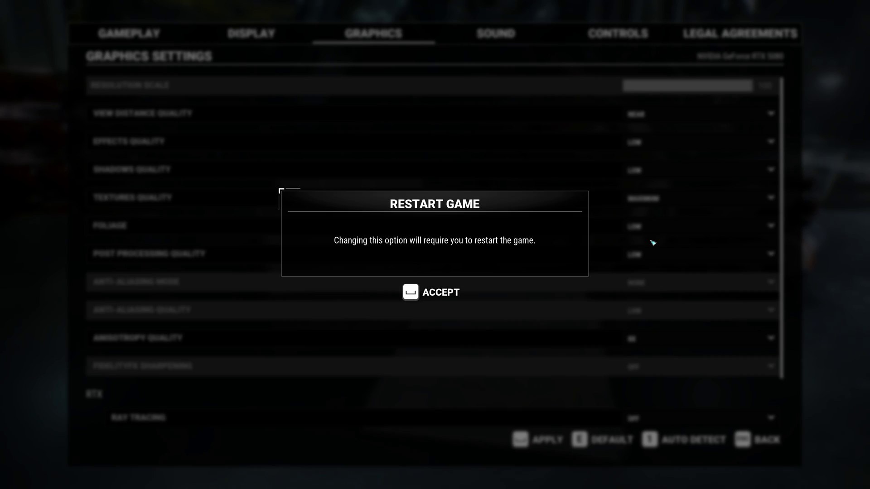
pyautogui.click(428, 295)
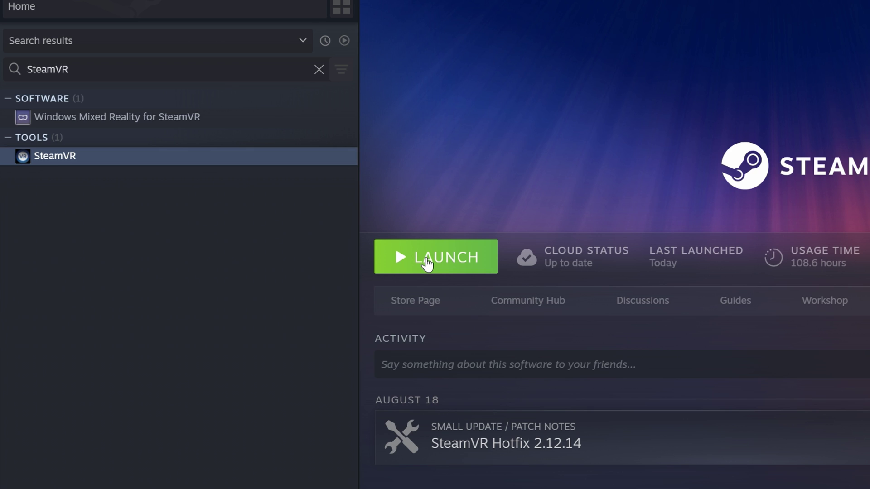
# Launch SteamVR from the Steam library, and run UEVRInjector.exe as administrator.
pyautogui.click(426, 262)
pyautogui.click(120, 170)
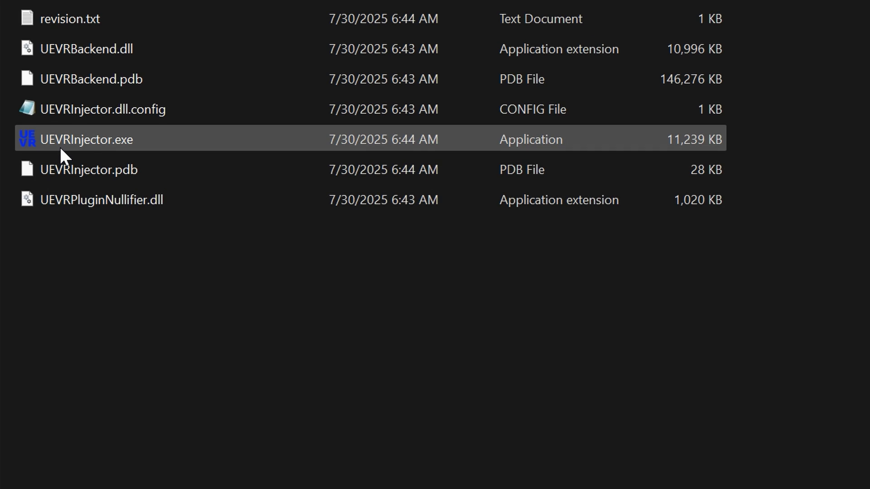
pyautogui.rightClick(60, 147)
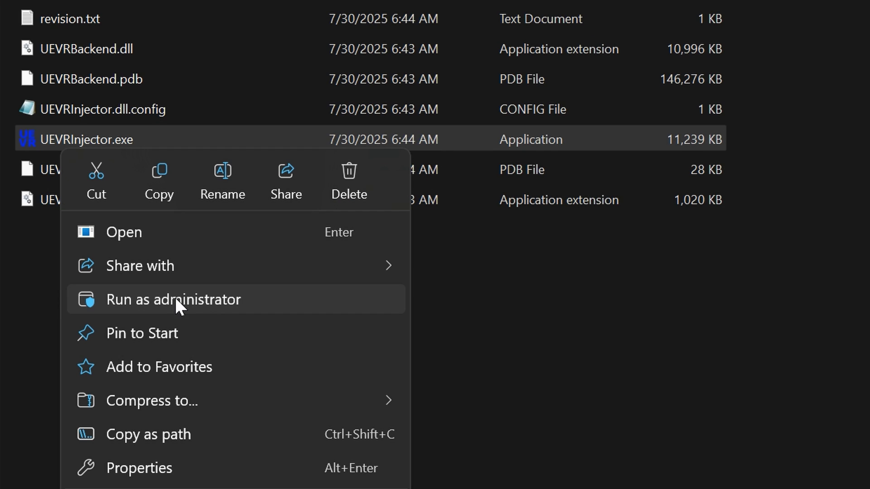
pyautogui.click(218, 299)
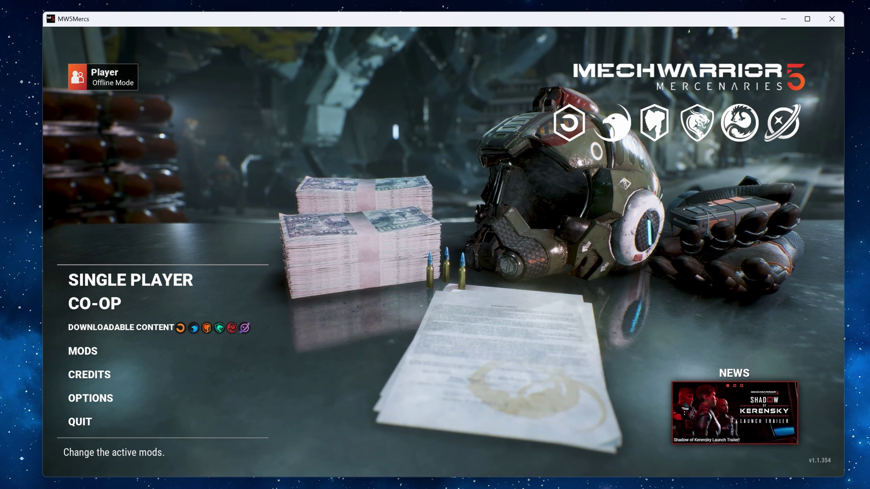
# Copy MechWarrior-Win64-Shipping.zip from the uevr folder into the UnrealVRMod folder and import it as a UEVR config, allowing its DLL plugin.
pyautogui.hotkey('alt', 'Tab')
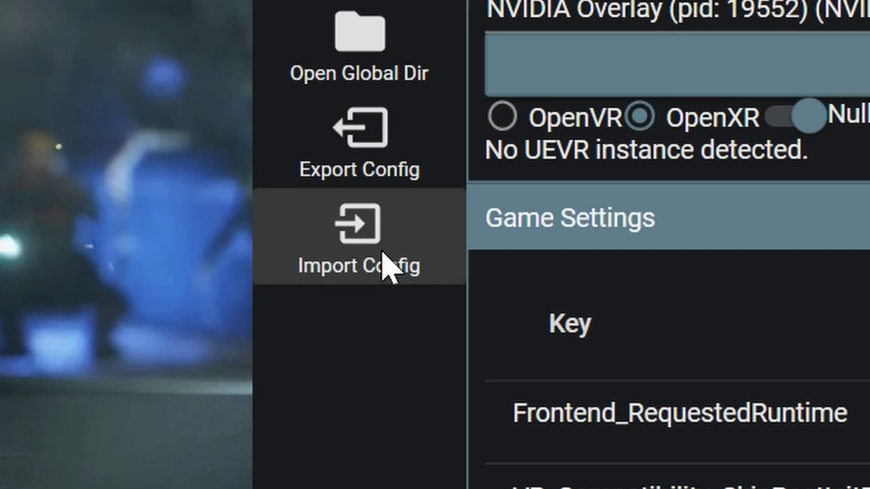
pyautogui.click(317, 180)
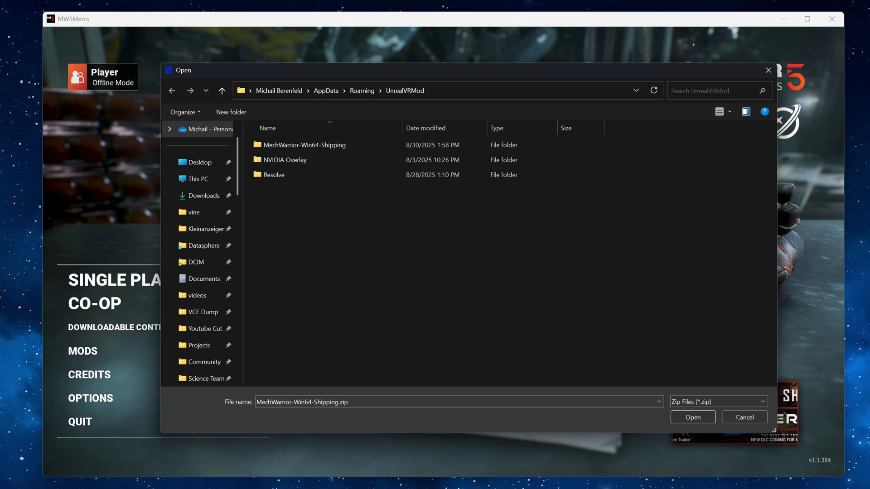
pyautogui.hotkey('alt', 'Tab')
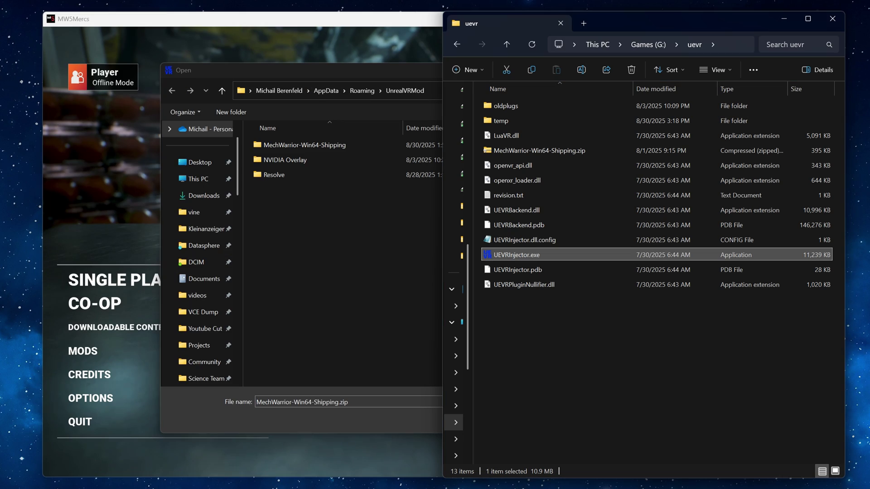
pyautogui.click(554, 152)
pyautogui.hotkey('ctrl', 'c')
pyautogui.click(351, 279)
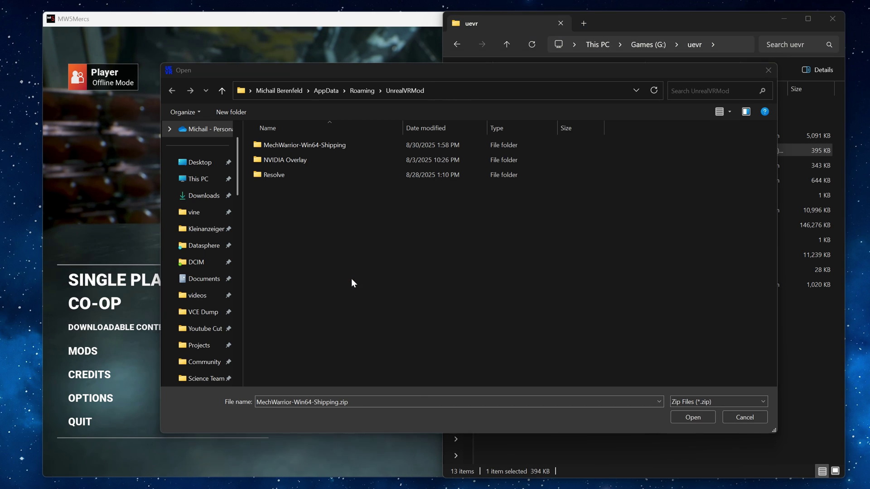
pyautogui.hotkey('ctrl', 'v')
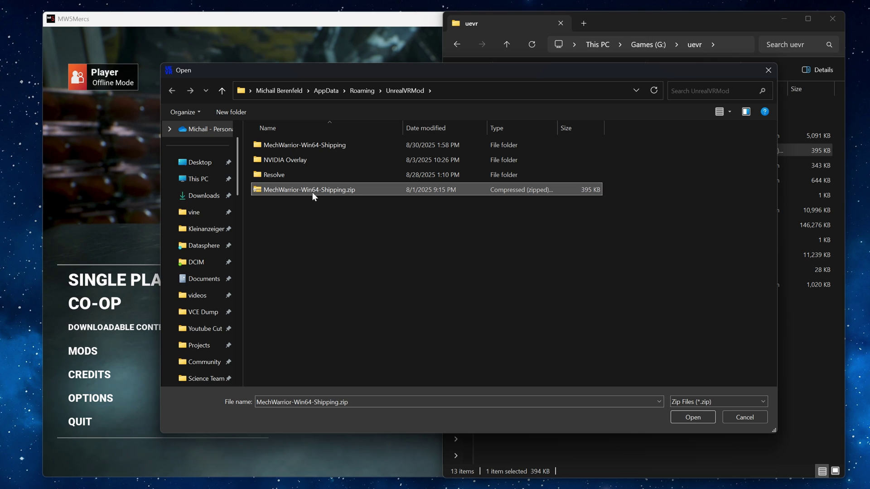
pyautogui.click(690, 418)
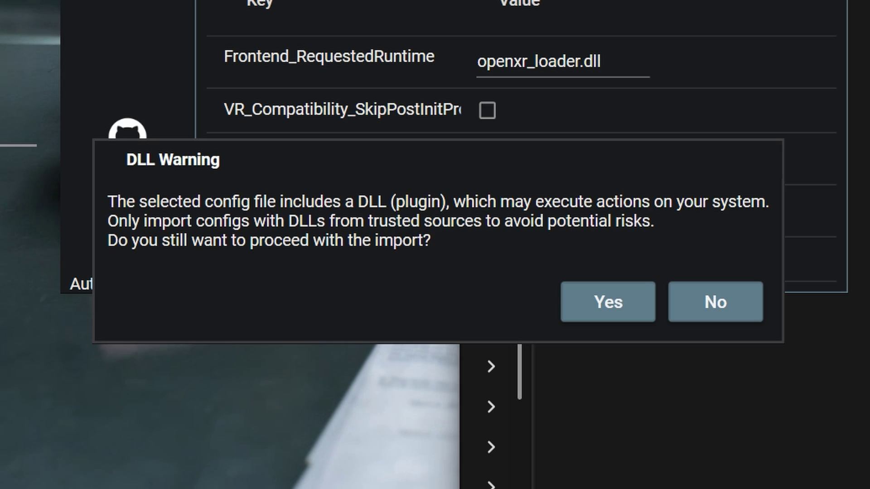
pyautogui.click(598, 311)
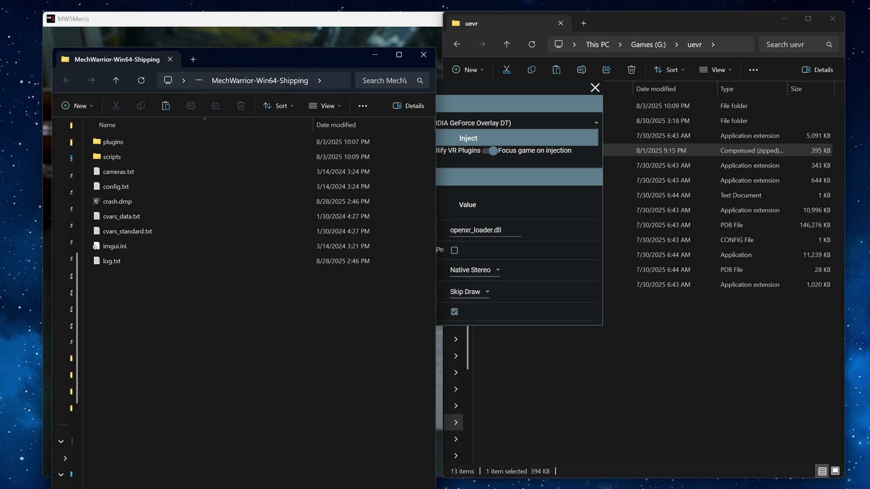
# Close the imported profile's folder and choose the MechWarrior-Win64-Shipping process as the injection target.
pyautogui.click(423, 60)
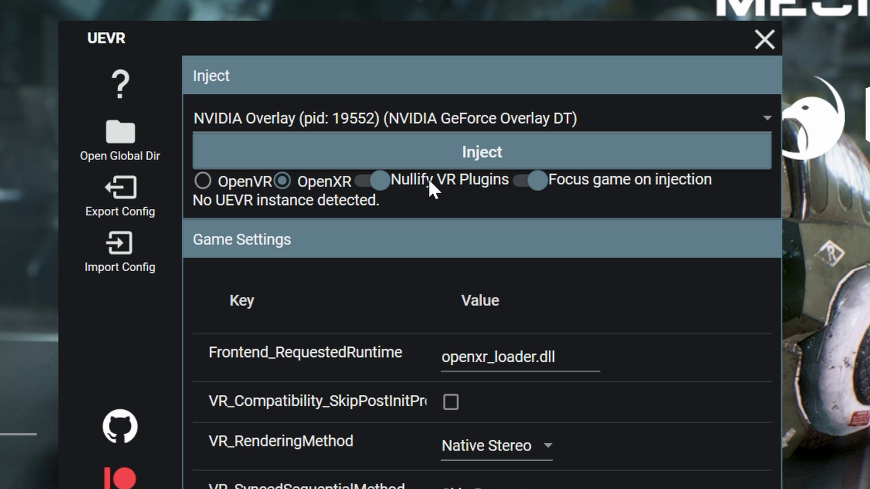
pyautogui.click(557, 113)
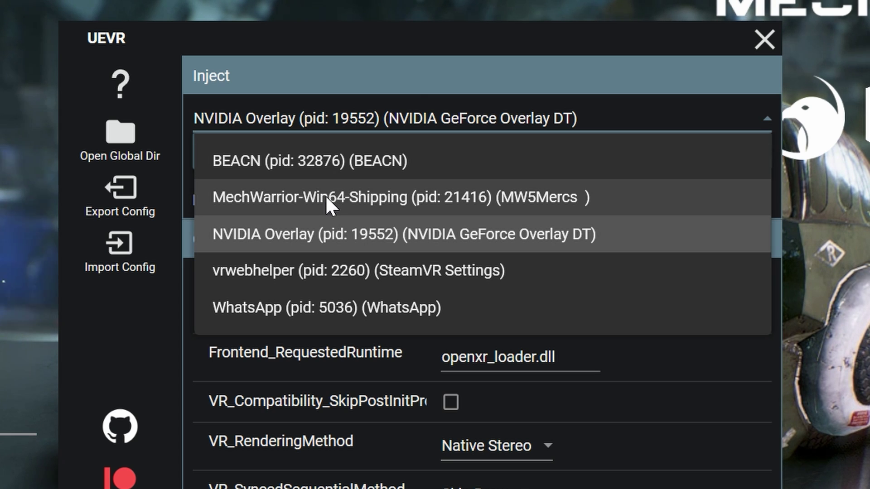
pyautogui.click(393, 200)
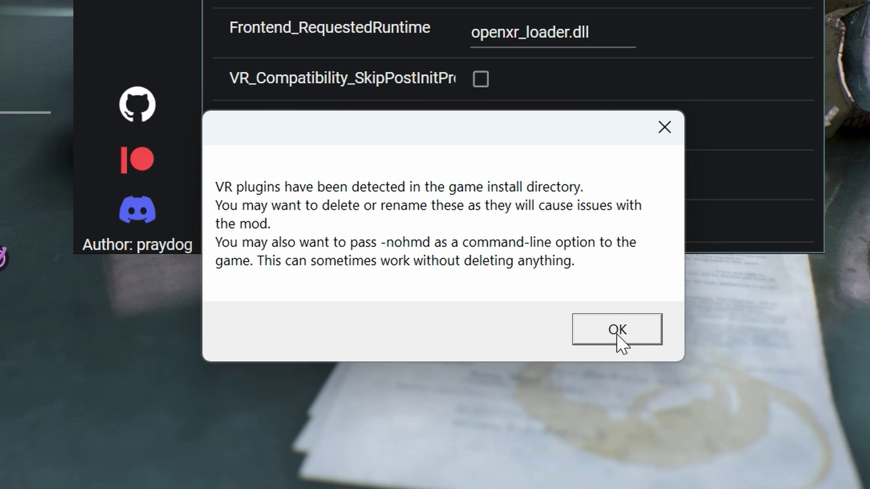
# Dismiss the VR plugins warning, open the game's plugins directory, and select the Oculus and OpenVR folders together.
pyautogui.click(618, 331)
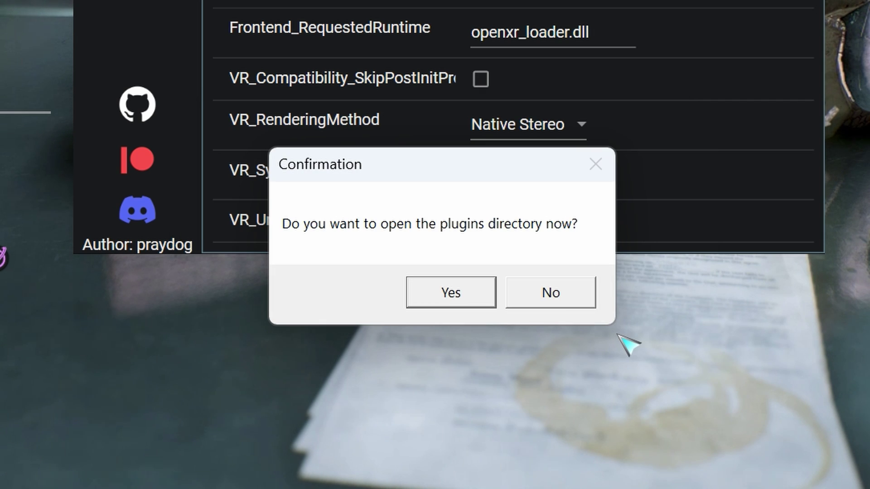
pyautogui.click(443, 292)
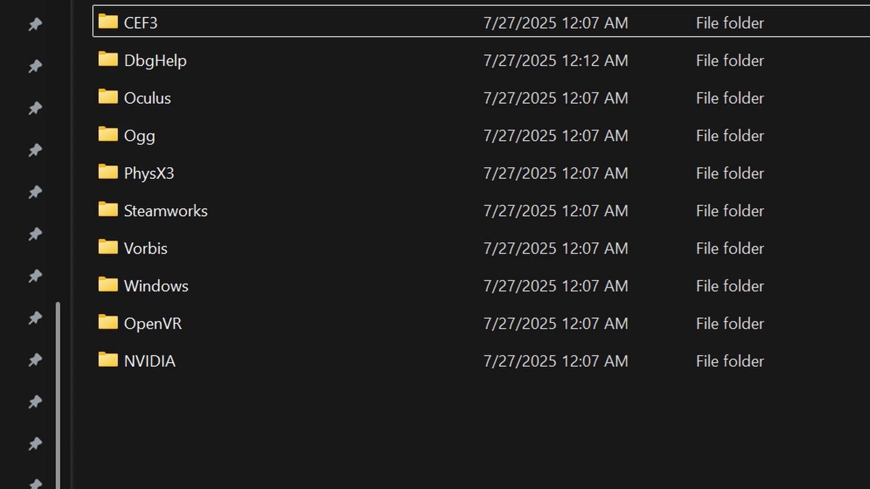
pyautogui.click(196, 90)
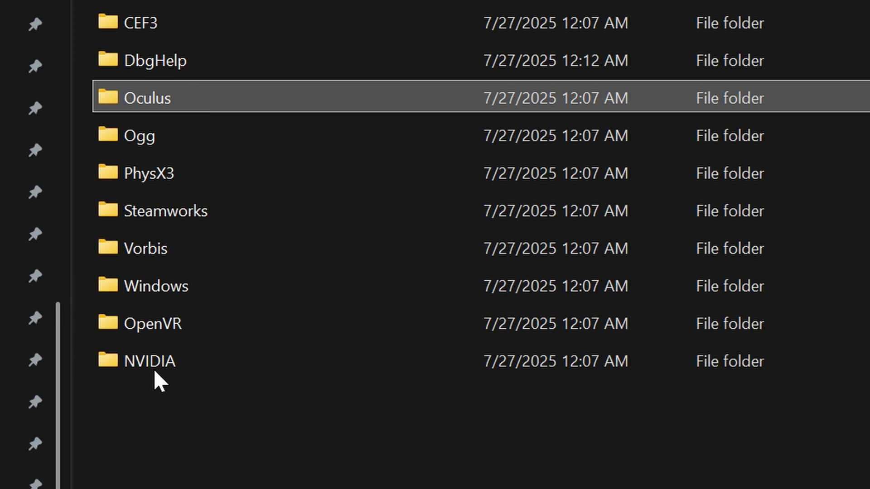
pyautogui.keyDown('ctrl'); pyautogui.click(169, 333); pyautogui.keyUp('ctrl')
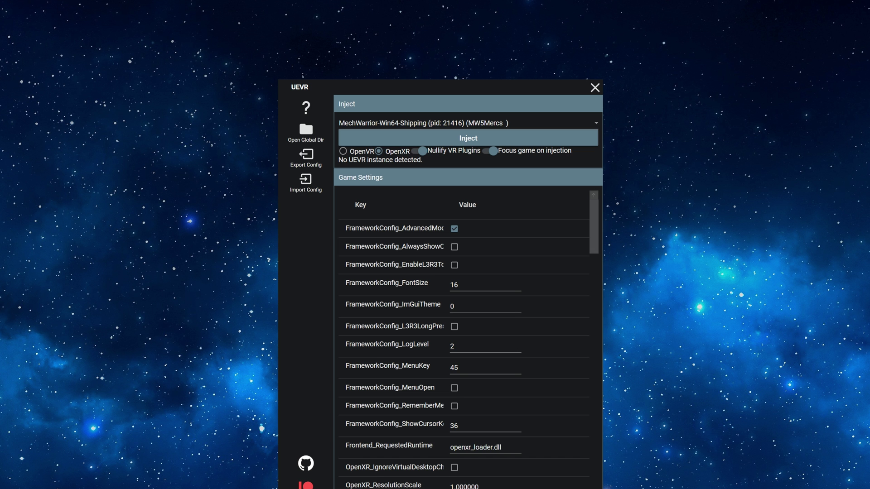
# Return to UEVR with the game running, reselect the MechWarrior-Win64-Shipping process, and inject the VR mod into it.
pyautogui.hotkey('alt', 'Tab')
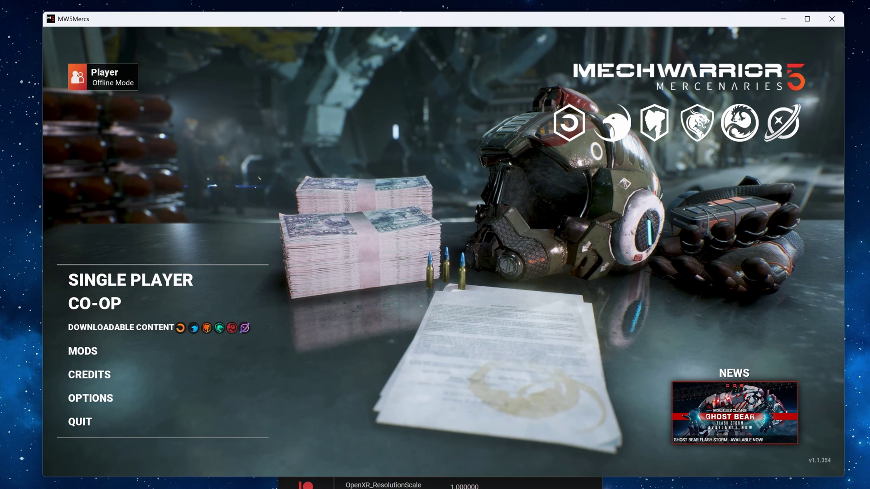
pyautogui.hotkey('alt', 'Tab')
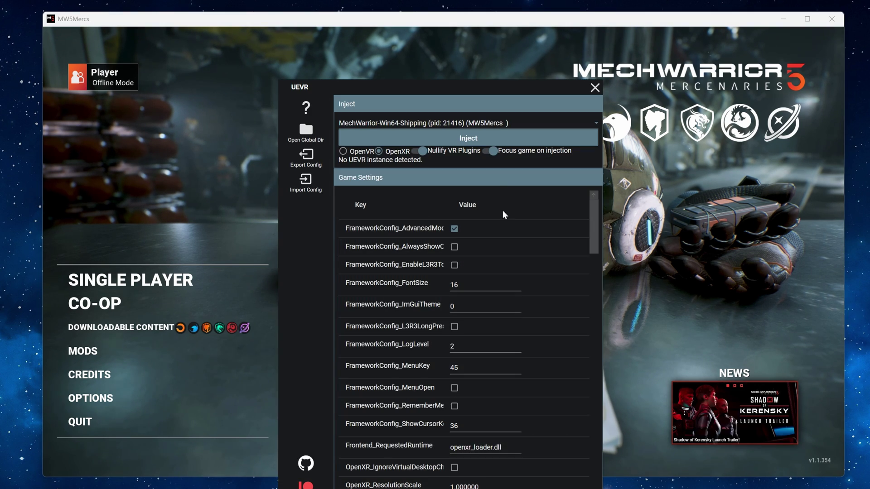
pyautogui.click(483, 128)
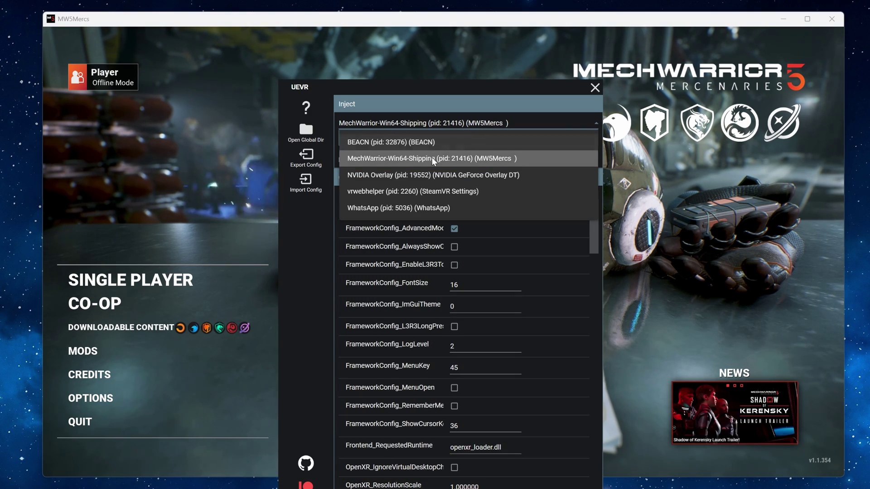
pyautogui.click(487, 156)
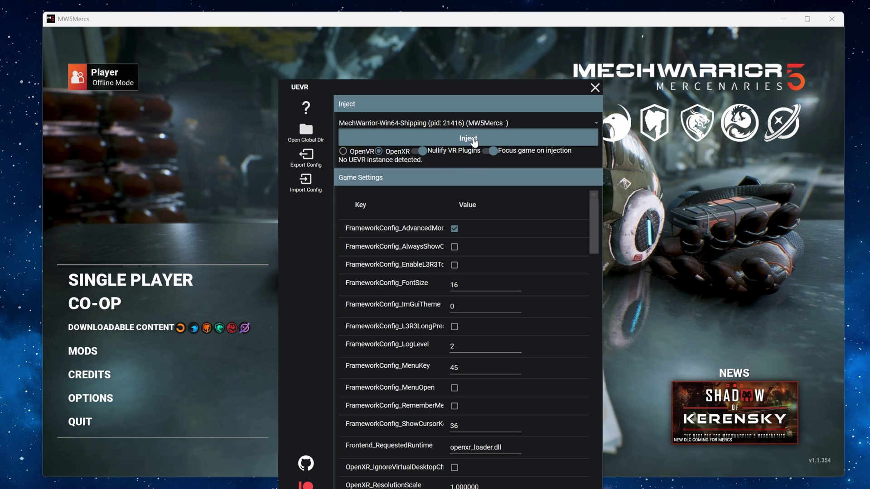
pyautogui.click(474, 142)
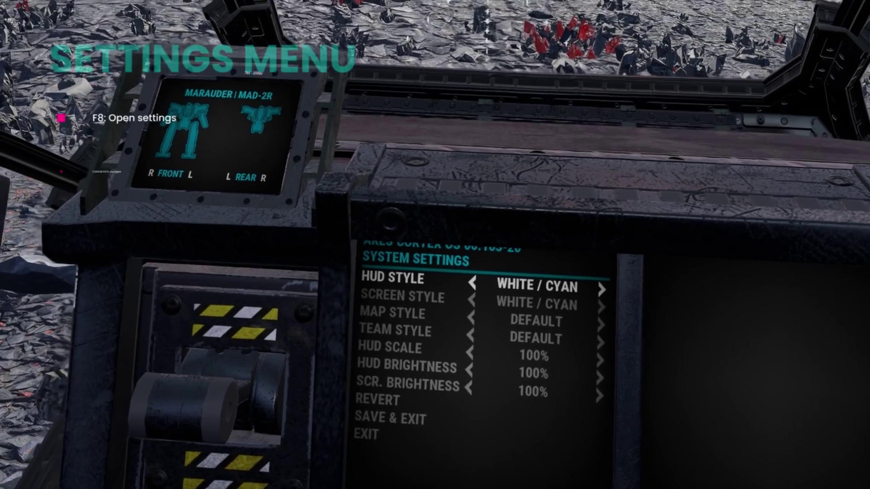
# In the cockpit's system settings, set the HUD style to Vivid Green and go on to the styles below it.
pyautogui.press('Right')
pyautogui.press('Right')
pyautogui.press('Right')
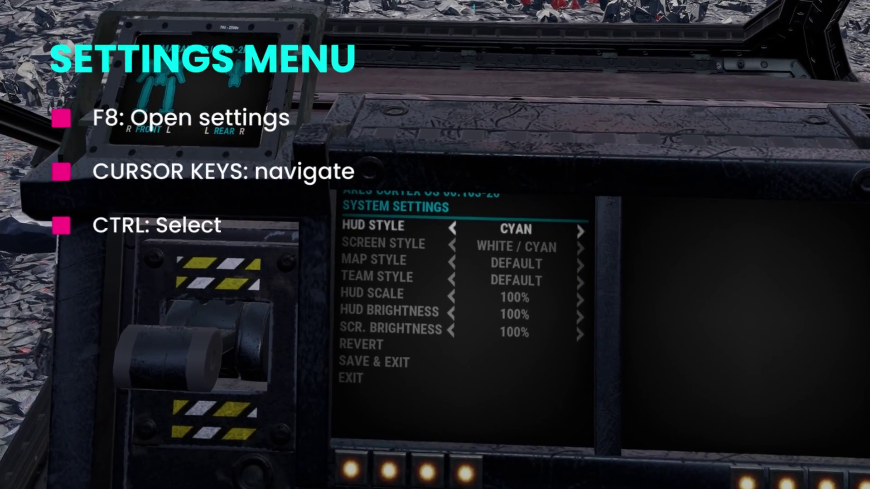
pyautogui.press('Down')
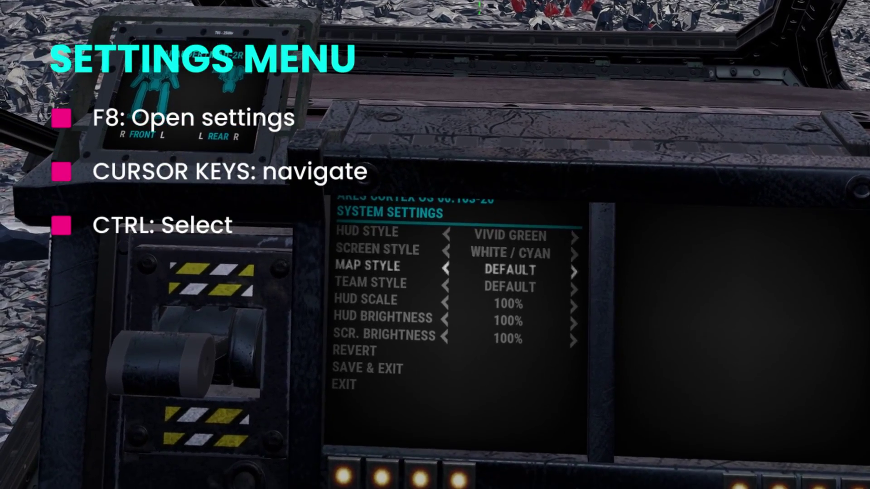